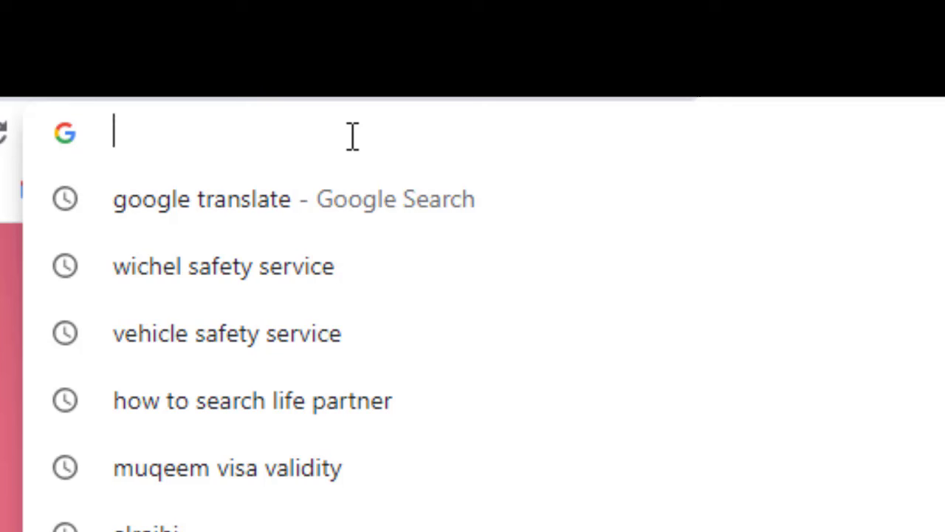
# Search Google for 'vehicle safety service' and open the vi.vsafety.sa periodic inspection booking result
pyautogui.write('vehicle safety service')
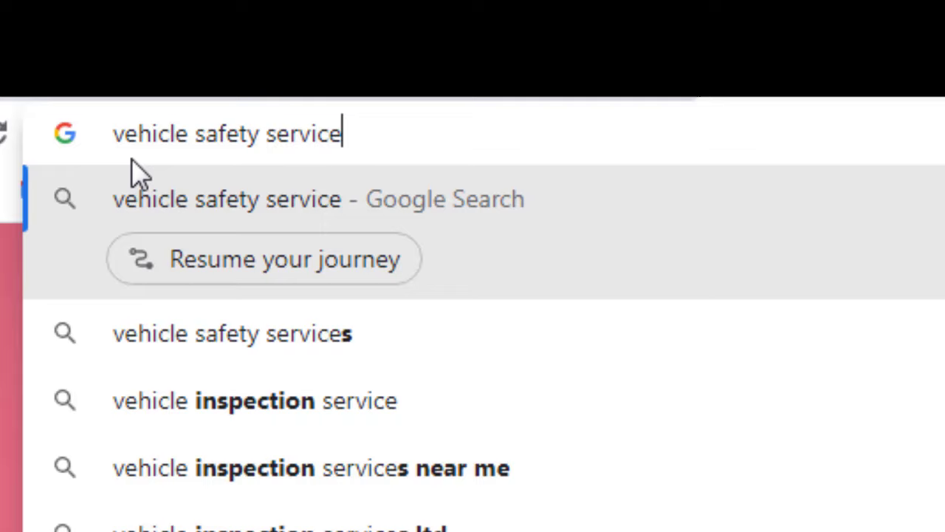
pyautogui.press('Return')
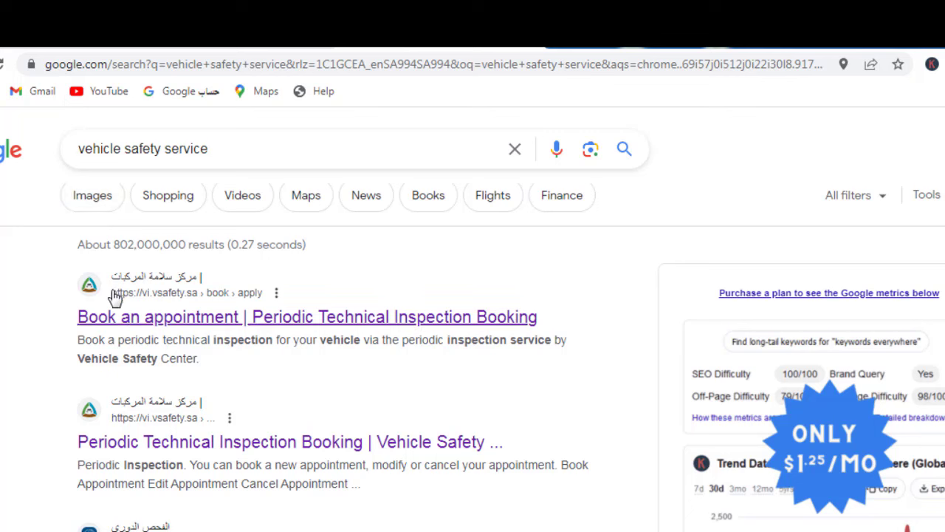
pyautogui.click(172, 324)
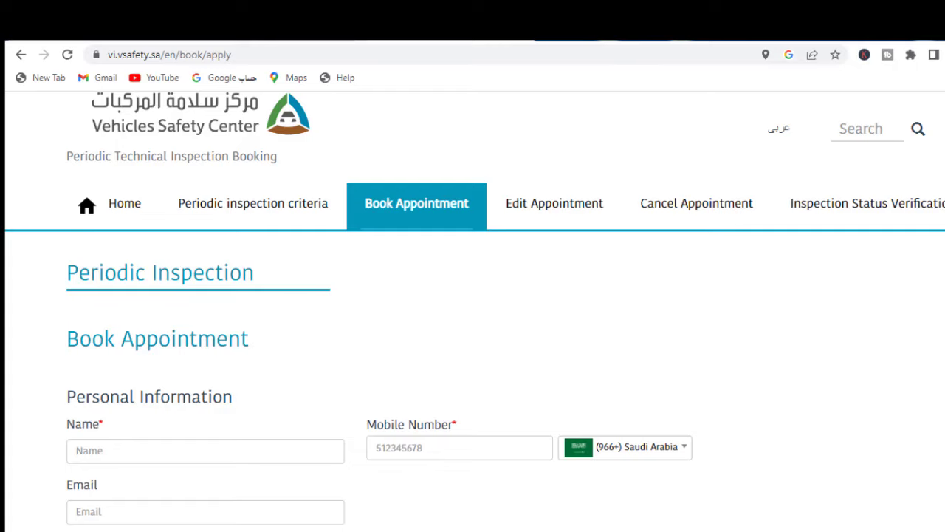
# Scroll down to the Personal Information section of the Book Appointment form
pyautogui.scroll(-2, 474, 311)
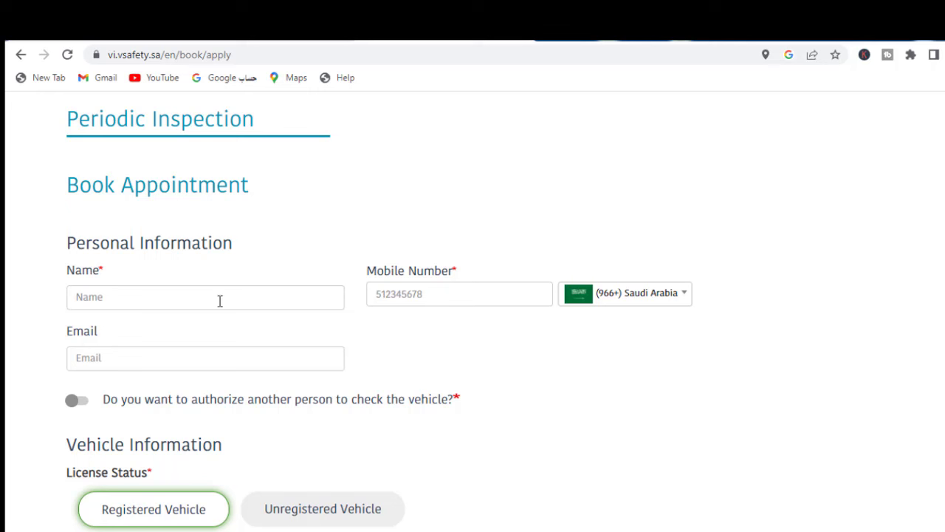
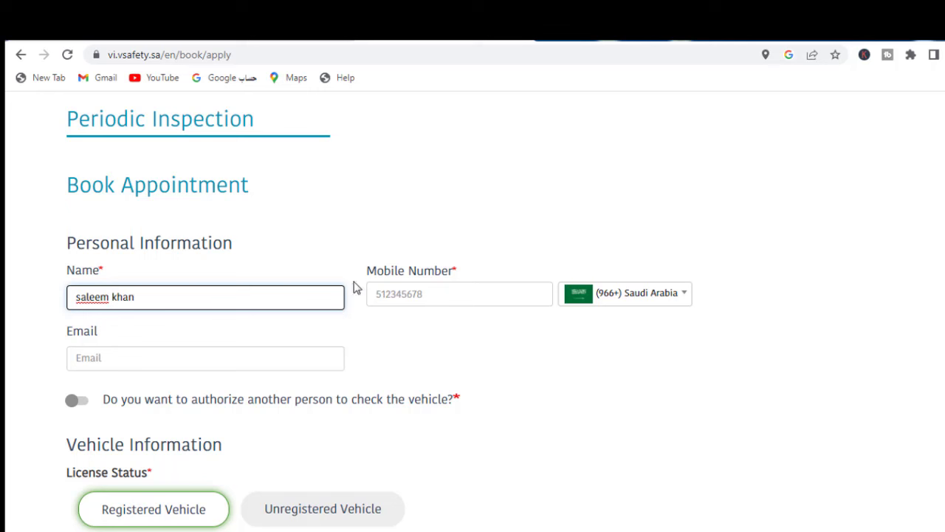
# Enter the owner's full name, a corrected valid mobile number, and the owner's e-mail address
pyautogui.click(423, 294)
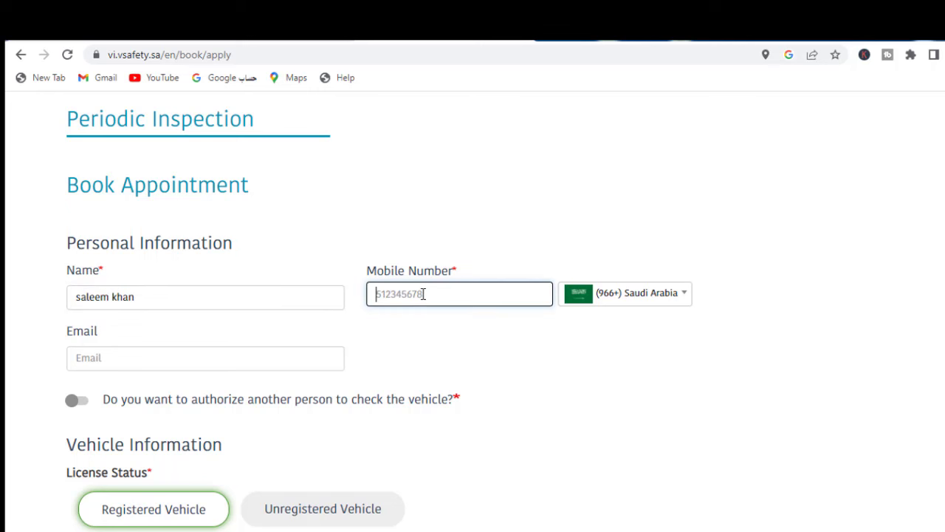
pyautogui.click(253, 363)
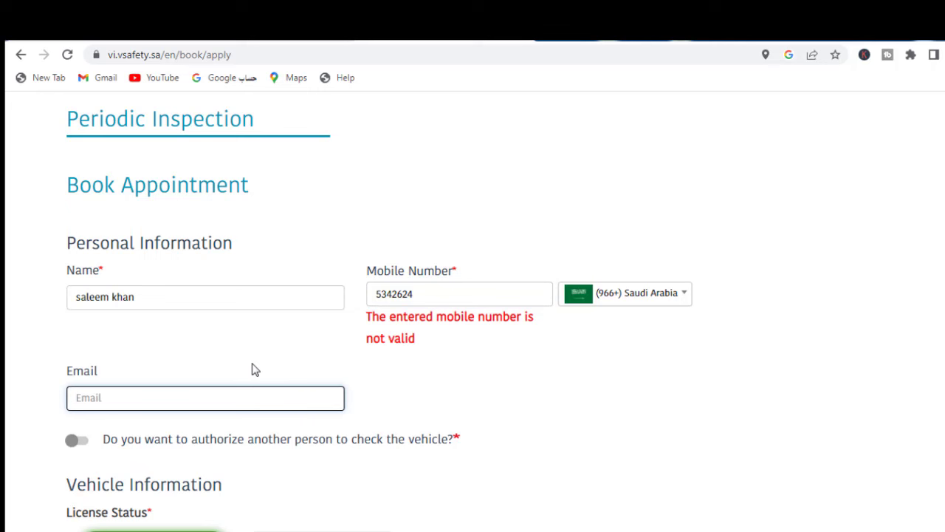
pyautogui.click(434, 293)
pyautogui.write('6')
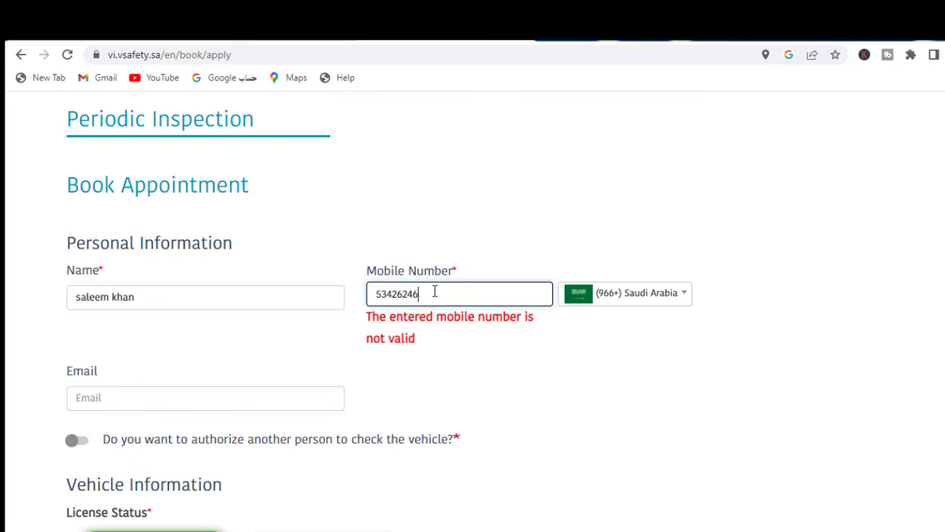
pyautogui.write('7')
pyautogui.click(313, 393)
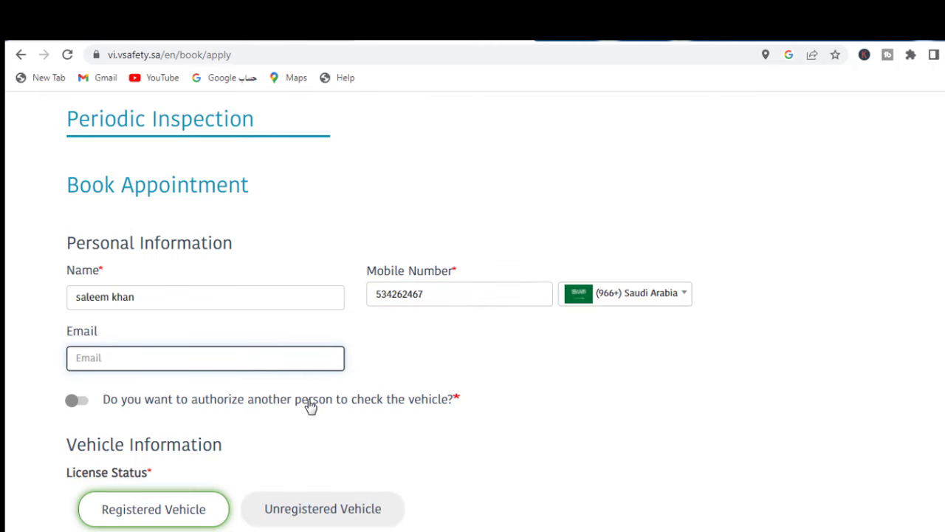
pyautogui.write('khan')
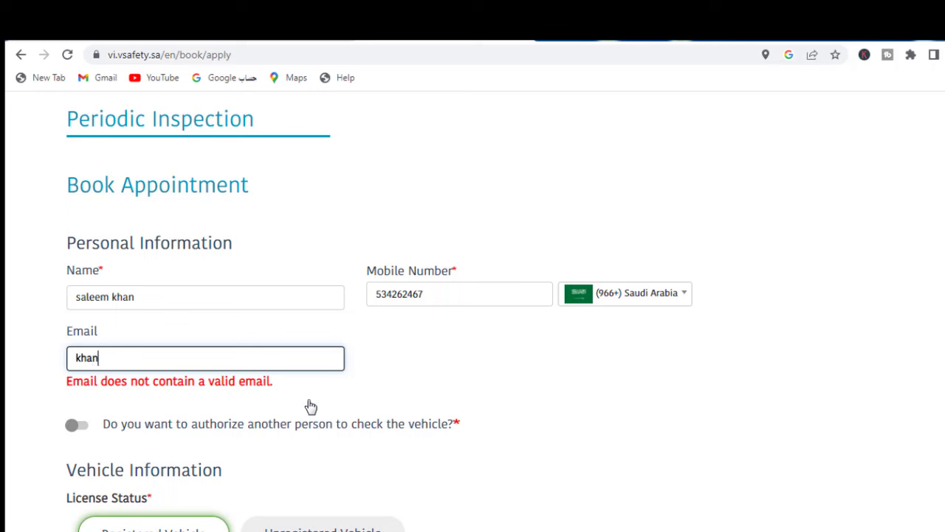
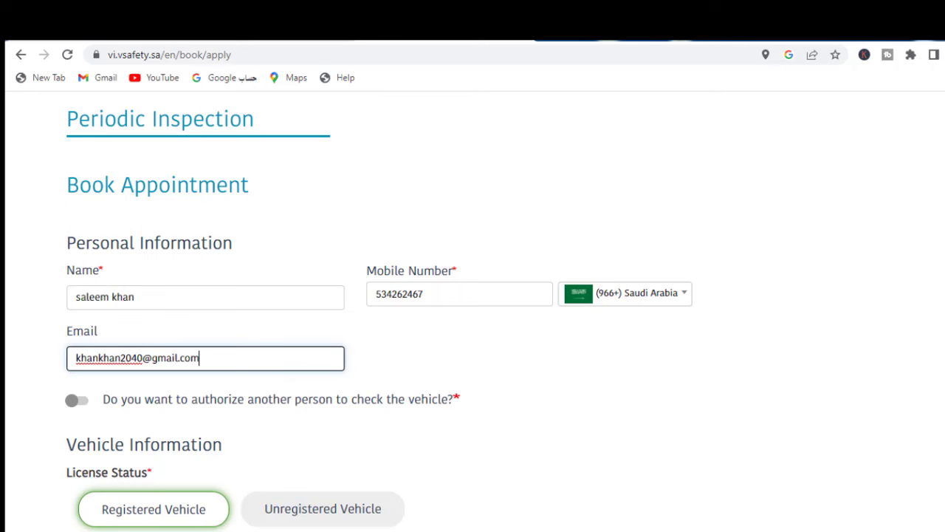
pyautogui.scroll(-2, 472, 310)
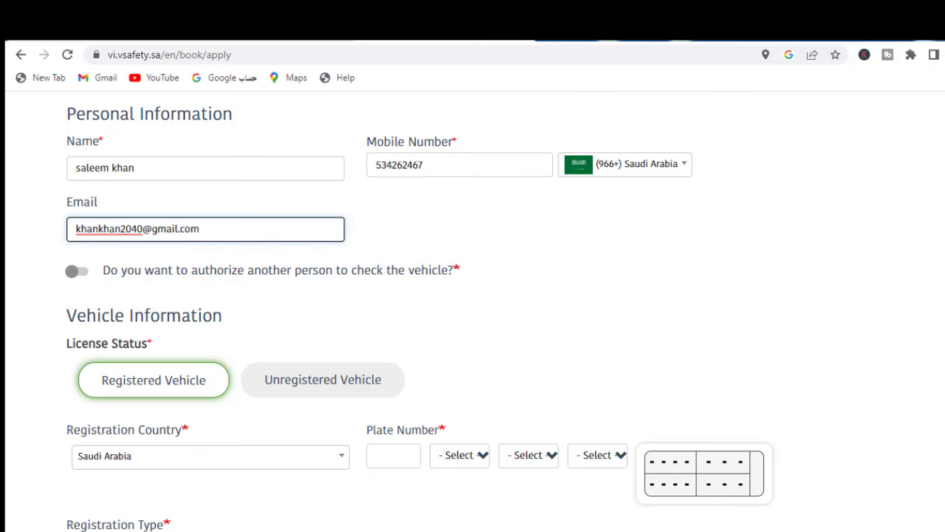
pyautogui.scroll(-2, 658, 273)
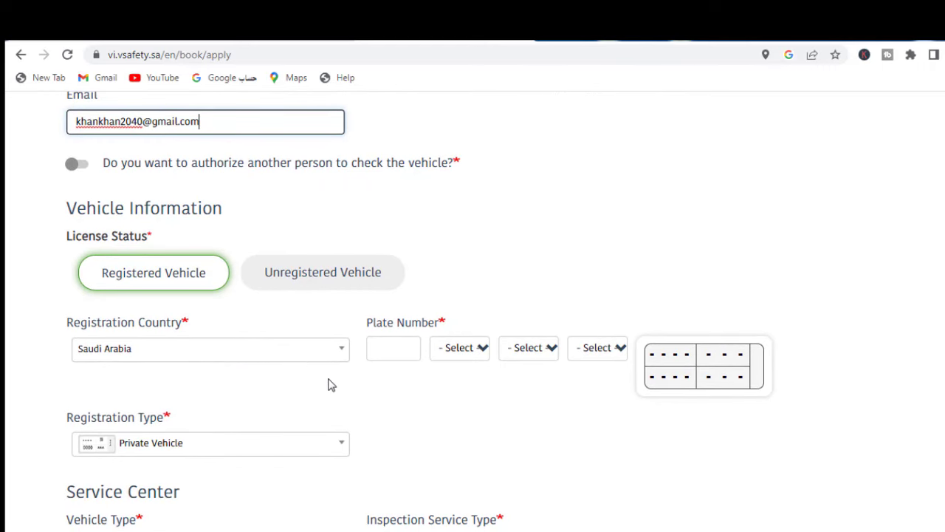
pyautogui.click(381, 350)
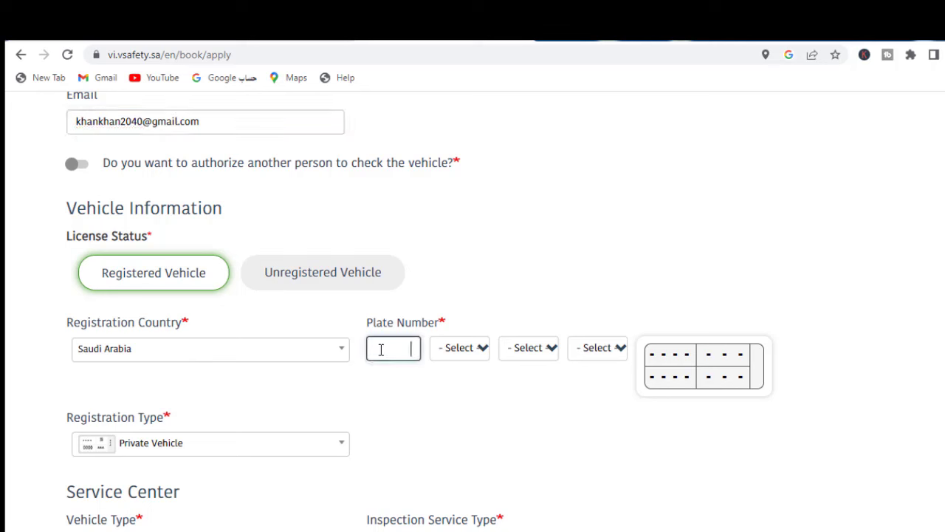
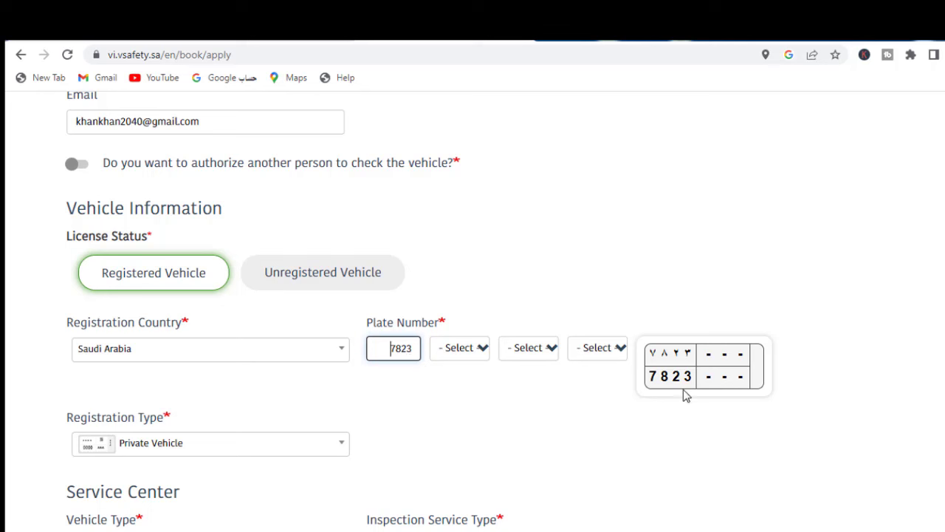
pyautogui.click(480, 349)
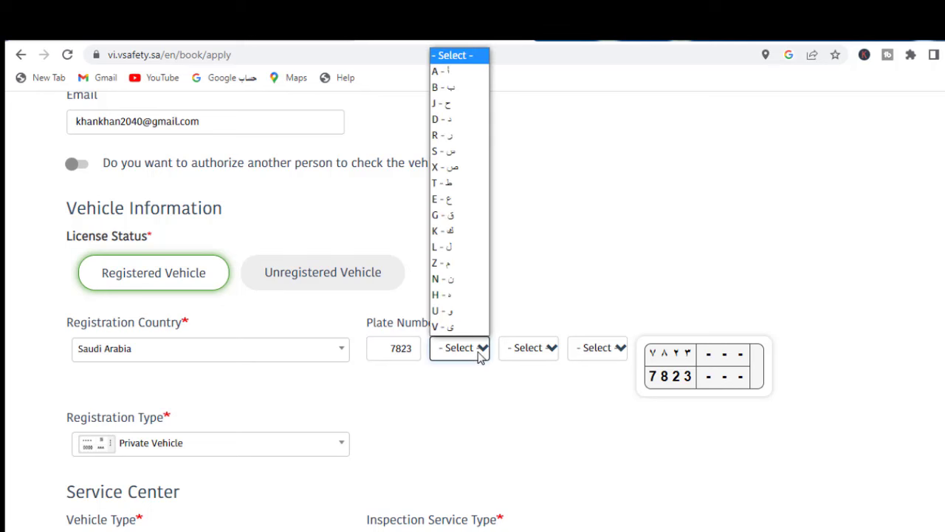
pyautogui.click(454, 87)
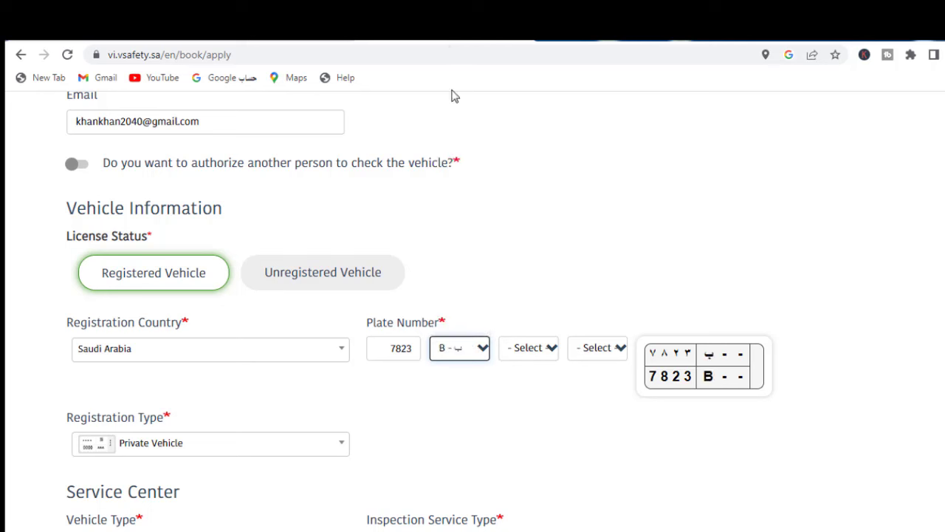
pyautogui.click(552, 348)
pyautogui.click(528, 167)
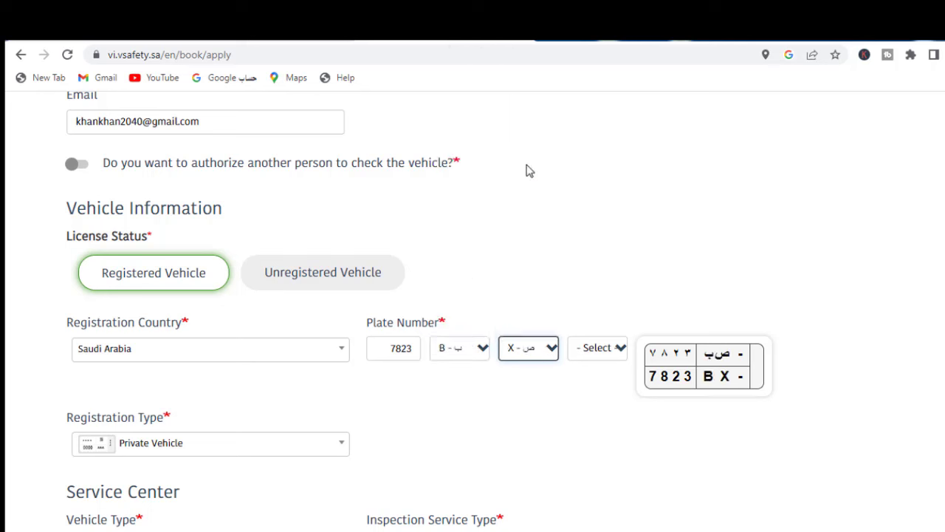
pyautogui.click(618, 351)
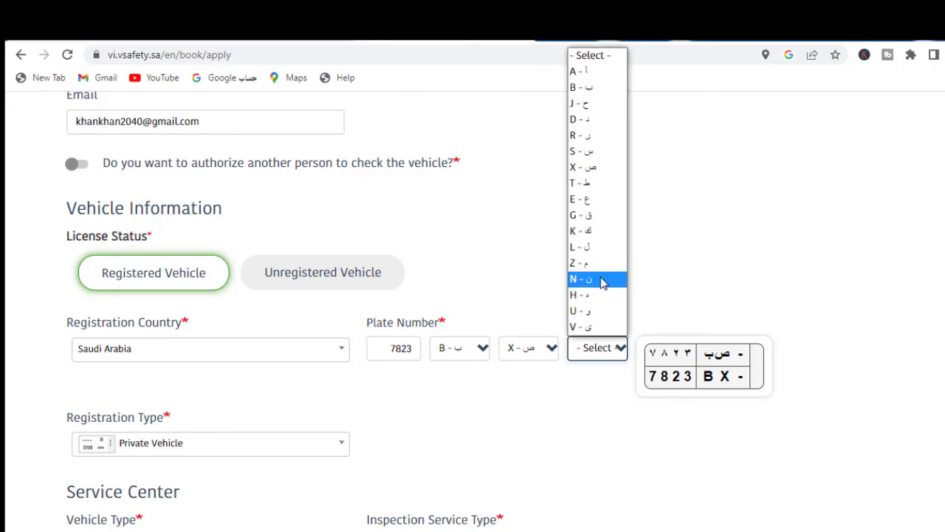
pyautogui.click(593, 248)
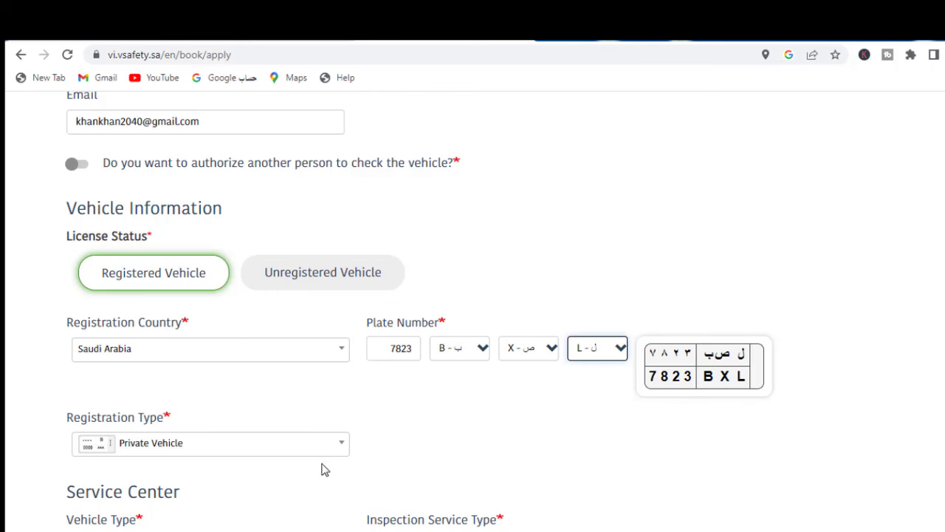
pyautogui.scroll(-3, 546, 347)
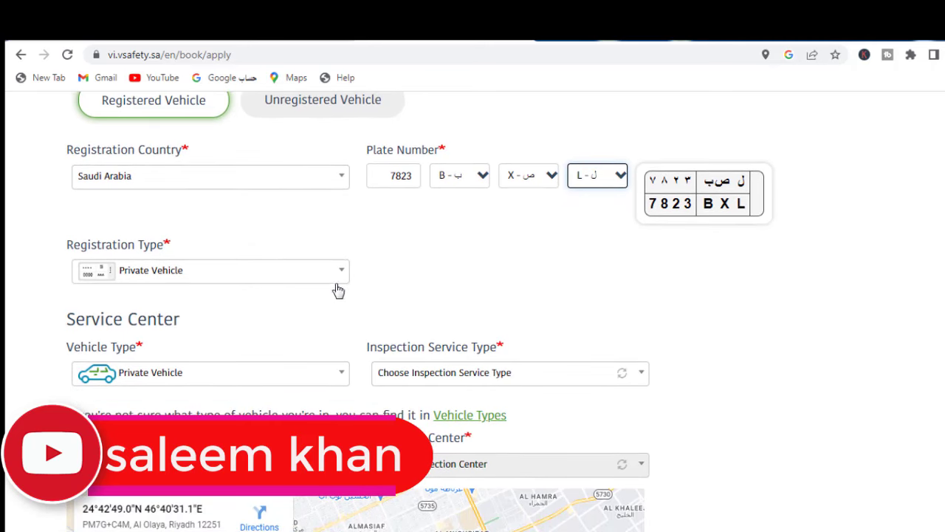
pyautogui.click(341, 277)
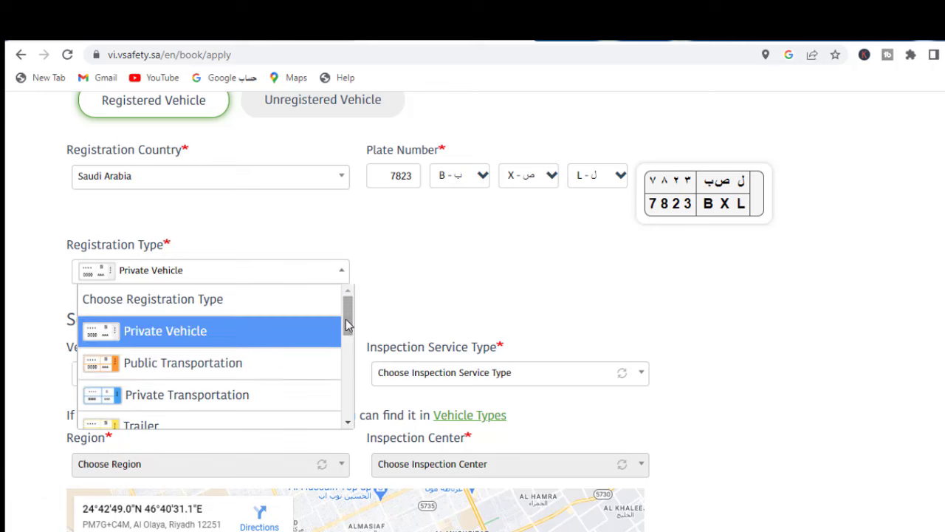
pyautogui.moveTo(346, 318); pyautogui.dragTo(315, 310)
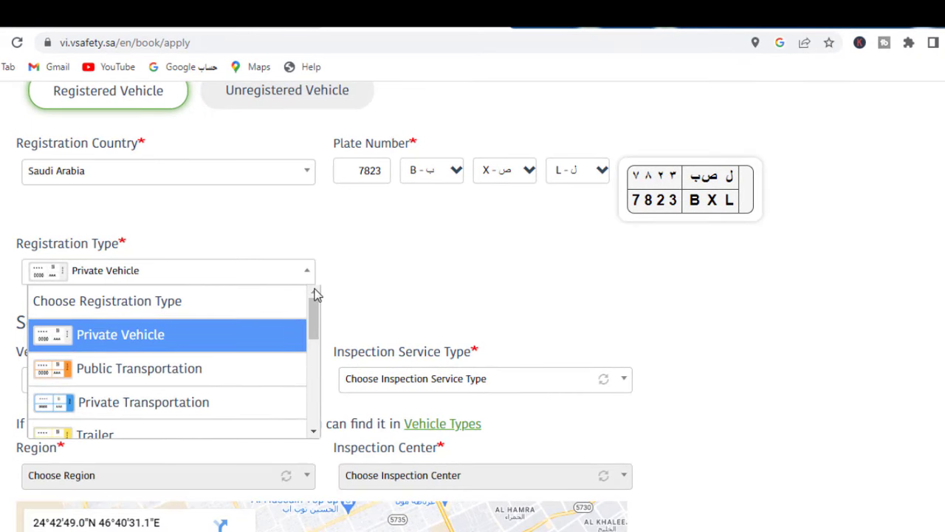
pyautogui.click(232, 337)
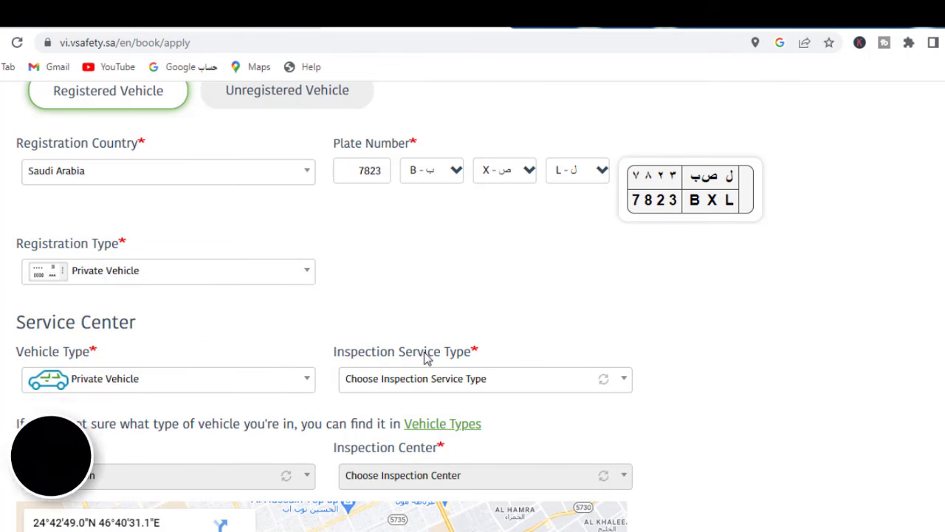
# Choose The Periodic Inspection Service as the inspection service type, reconfirming the selection
pyautogui.click(624, 387)
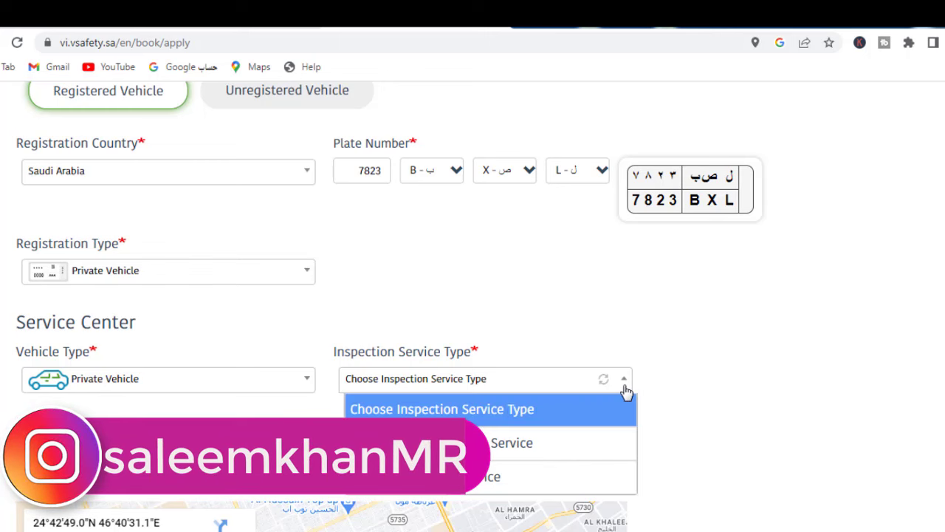
pyautogui.click(493, 447)
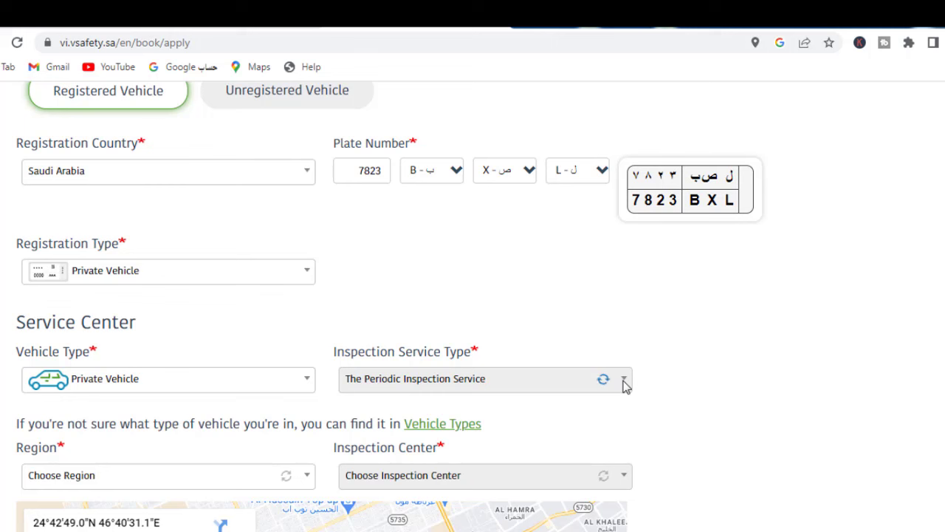
pyautogui.click(624, 381)
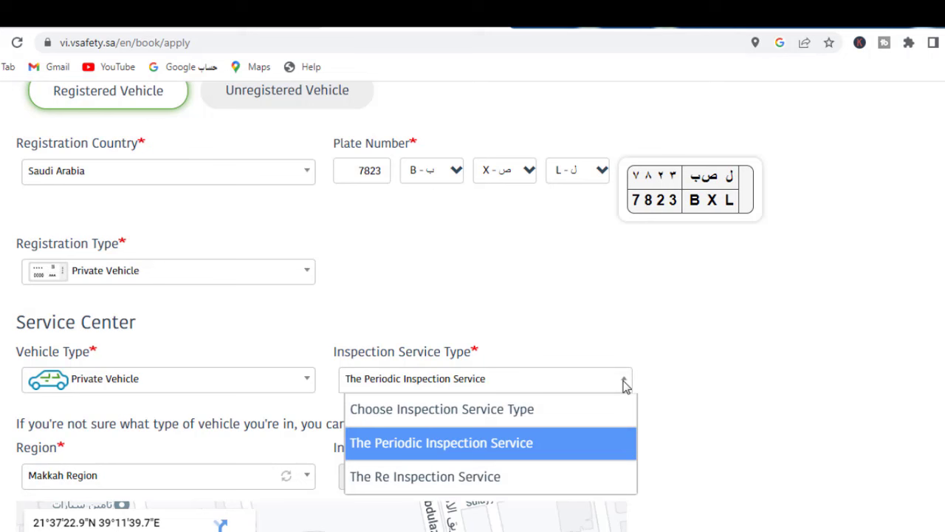
pyautogui.click(582, 446)
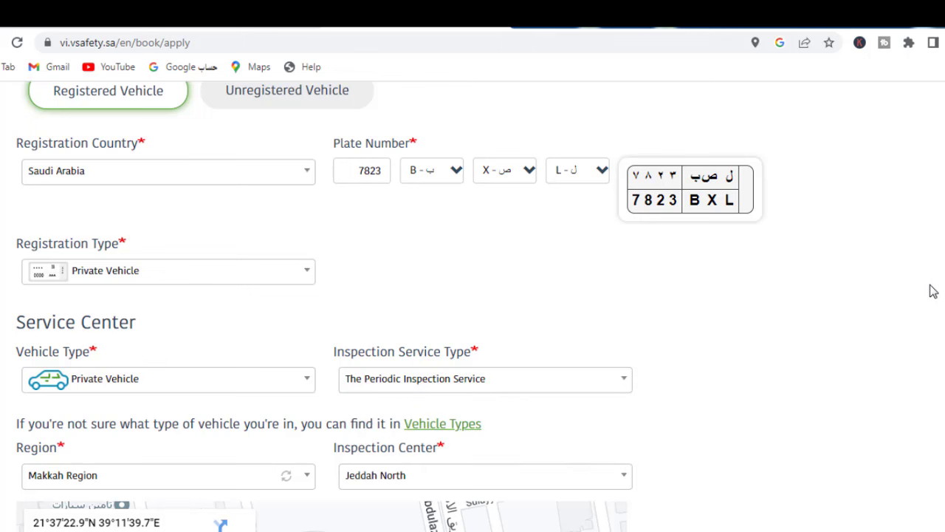
# Check the Region list, then pick Makkah as the inspection center
pyautogui.scroll(-2, 389, 307)
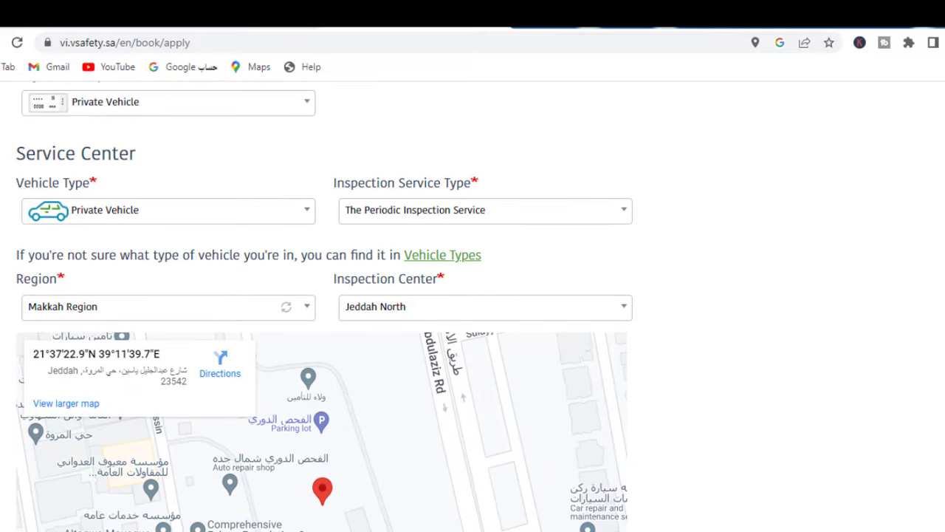
pyautogui.click(308, 314)
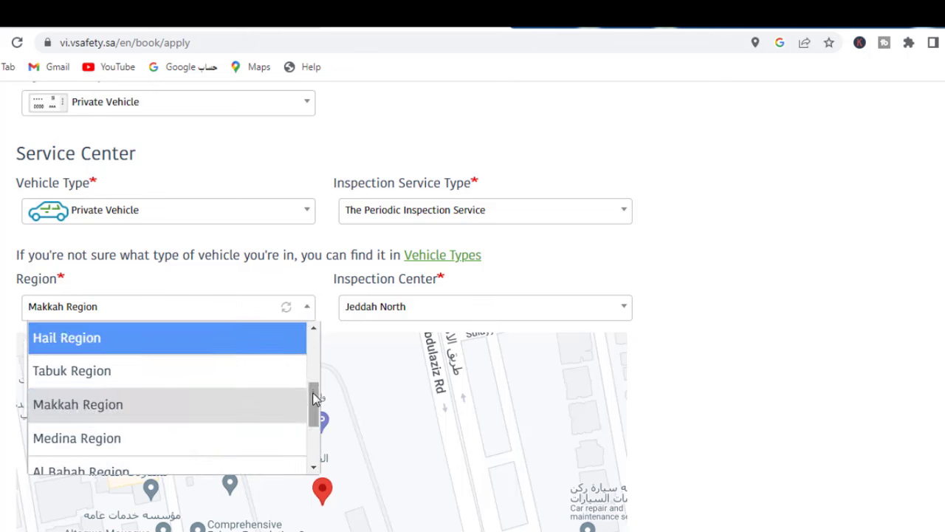
pyautogui.moveTo(314, 399); pyautogui.dragTo(313, 337)
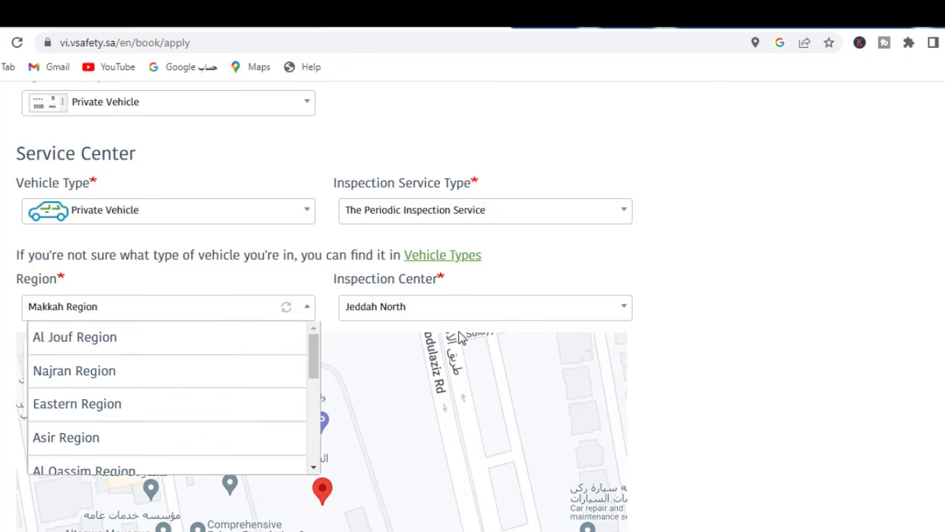
pyautogui.click(623, 311)
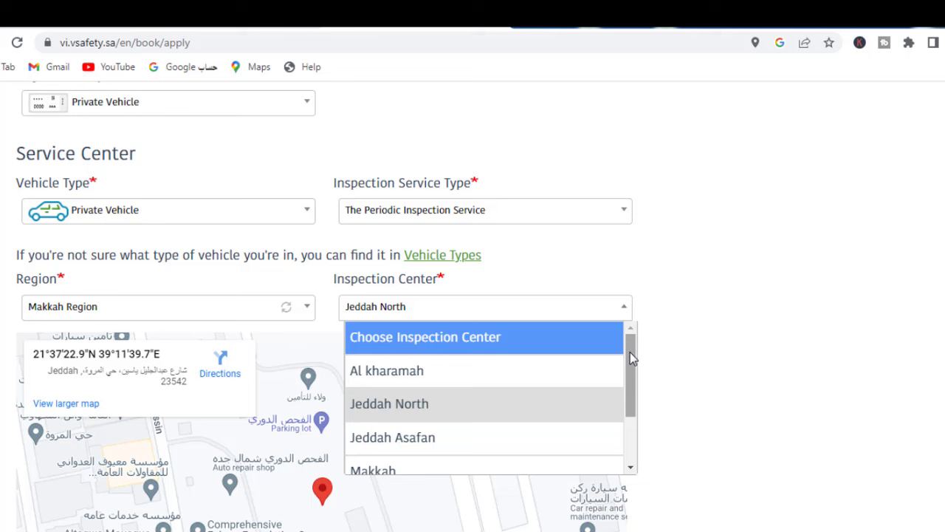
pyautogui.moveTo(630, 352); pyautogui.dragTo(629, 370)
pyautogui.click(443, 448)
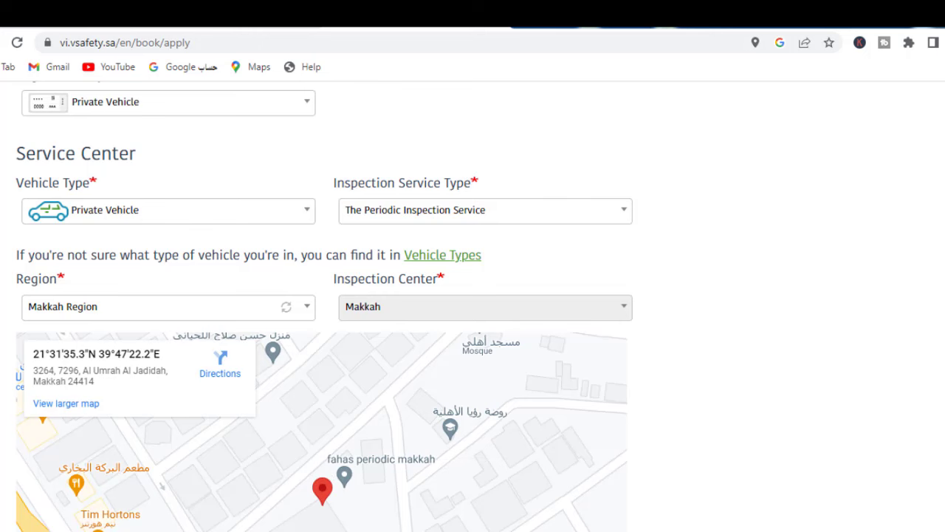
# Set the inspection date to 30 December 2023 and show the available inspection times
pyautogui.scroll(-4, 472, 295)
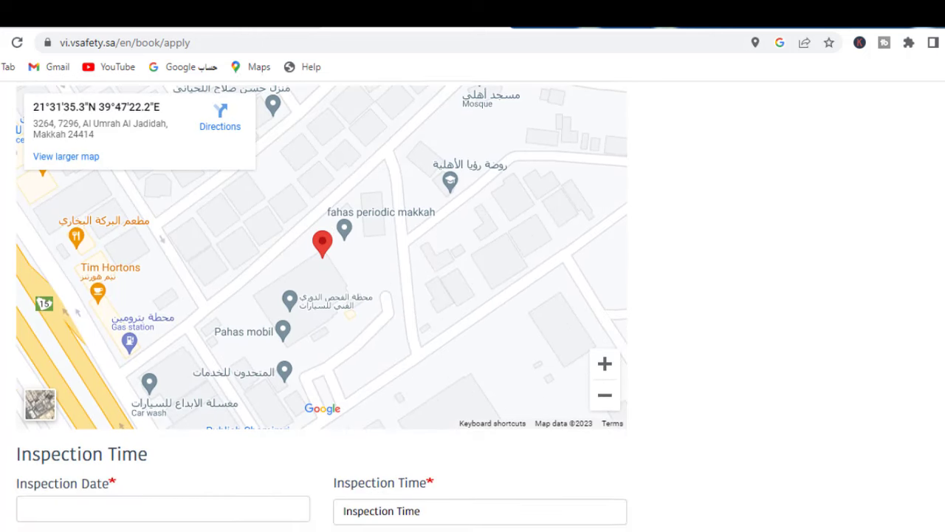
pyautogui.scroll(4, 744, 331)
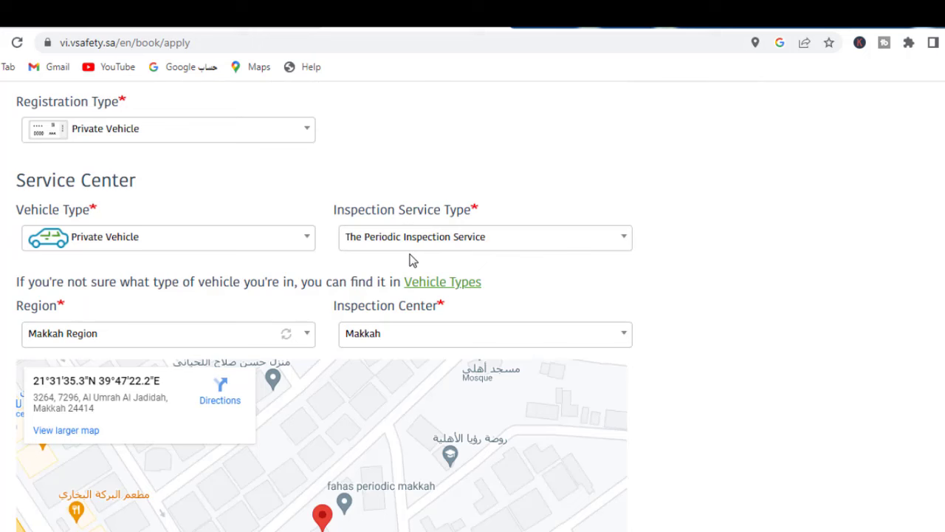
pyautogui.scroll(-7, 473, 295)
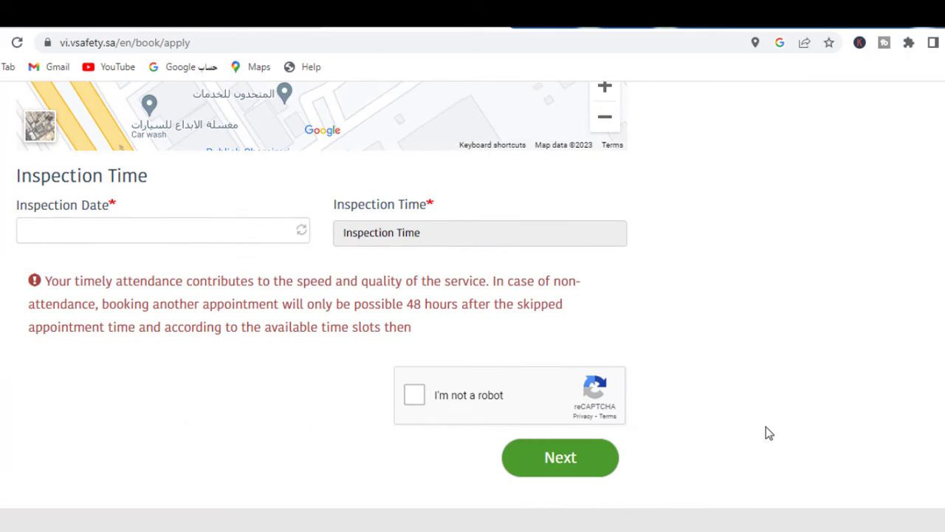
pyautogui.click(133, 235)
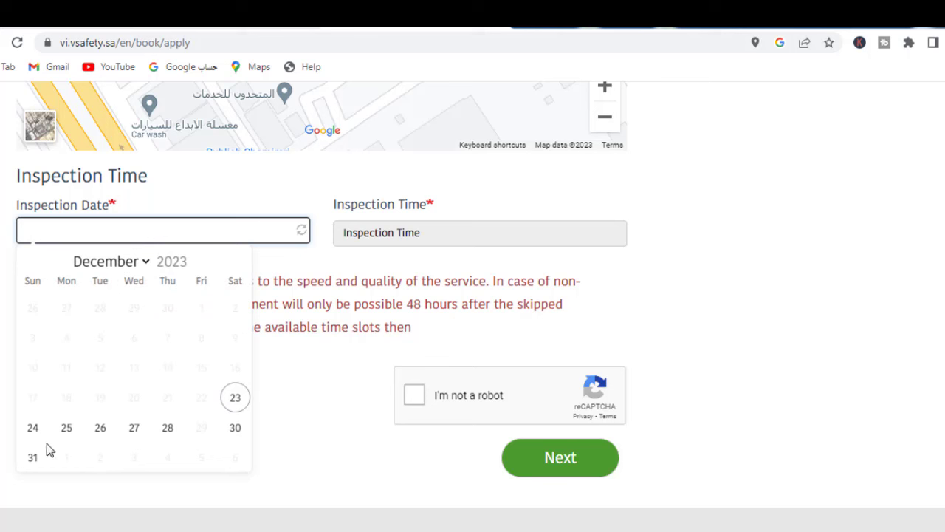
pyautogui.click(34, 457)
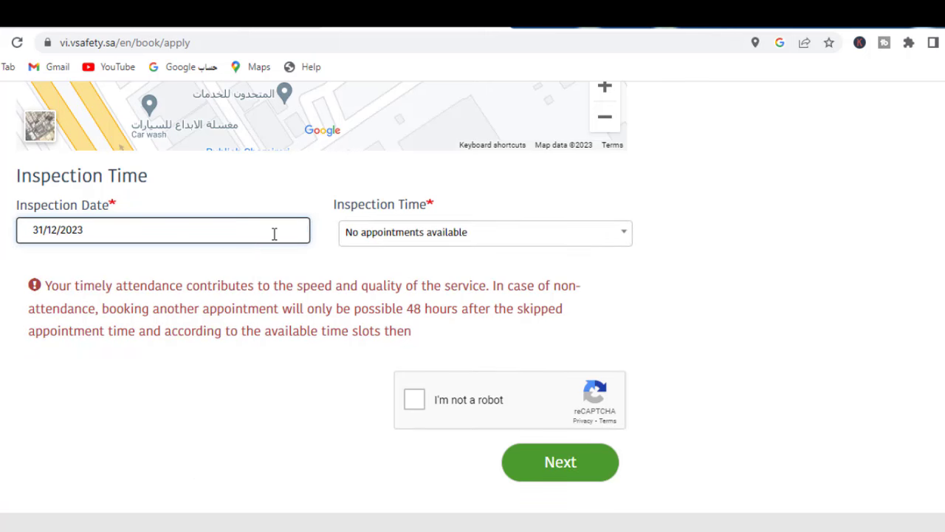
pyautogui.click(623, 236)
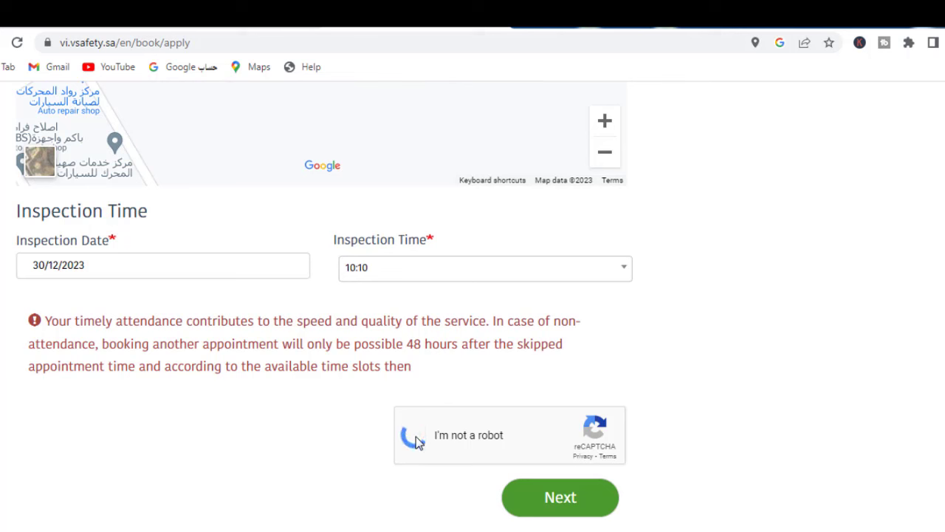
# Submit the booking form with Next to request a verification code
pyautogui.click(563, 508)
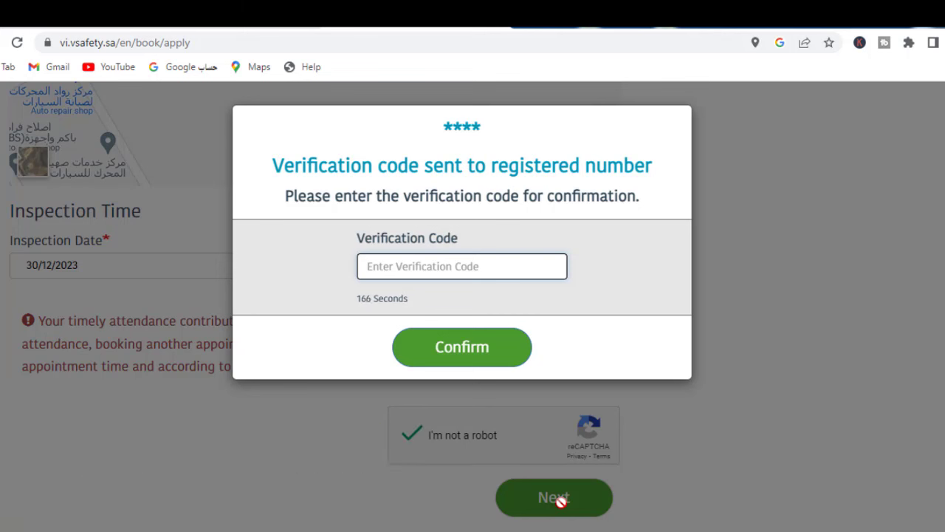
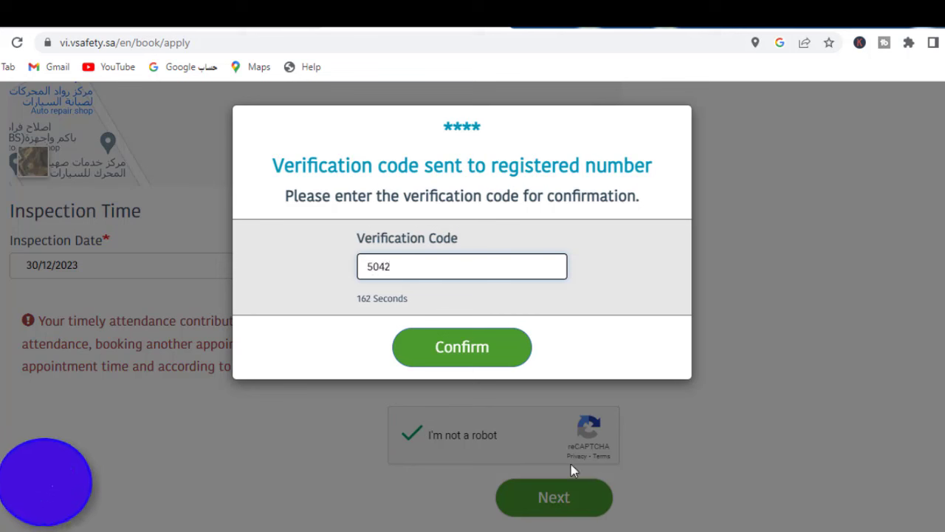
# Enter the SMS verification code and confirm the booking
pyautogui.click(473, 355)
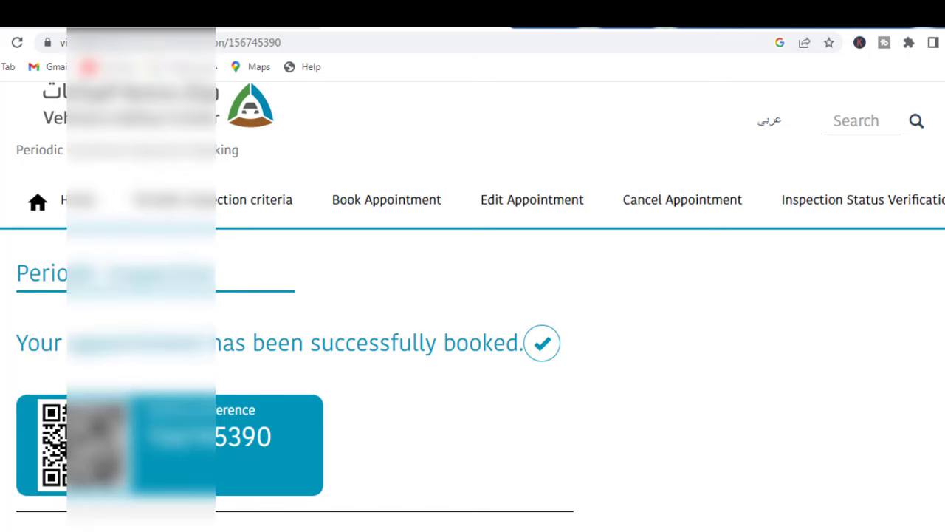
pyautogui.scroll(-5, 295, 302)
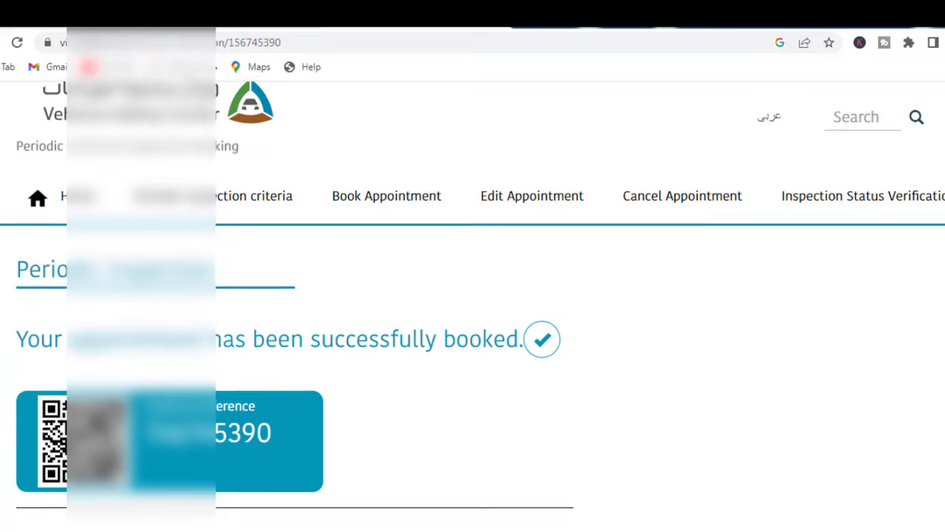
pyautogui.scroll(-2, 294, 301)
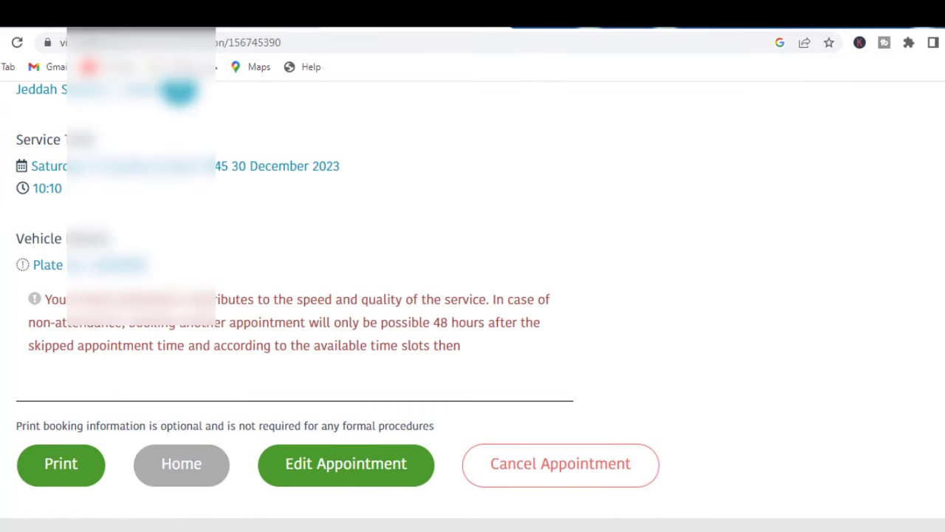
pyautogui.scroll(1, 473, 302)
pyautogui.scroll(1, 472, 302)
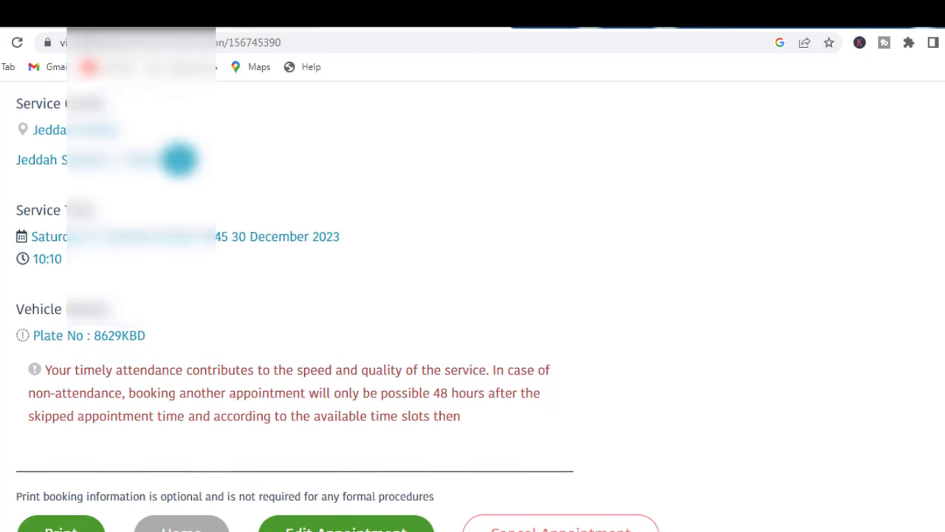
pyautogui.scroll(-2, 472, 302)
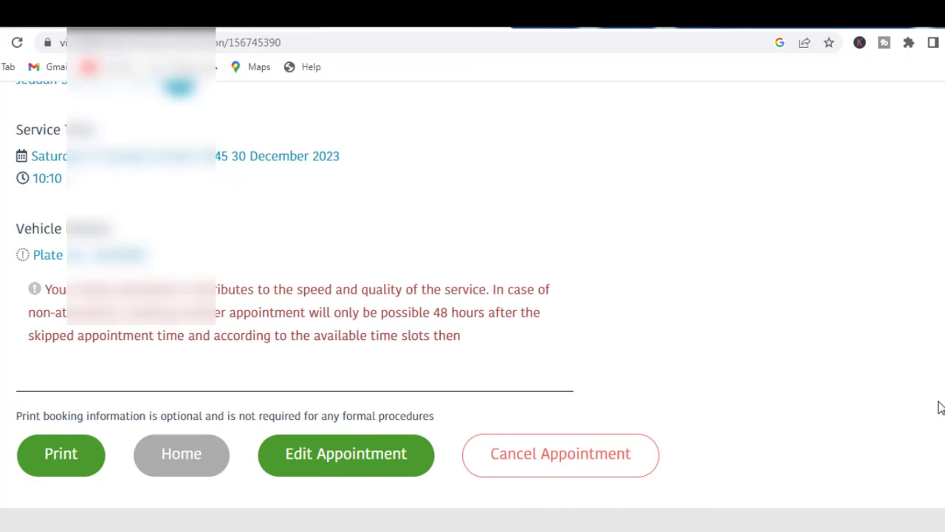
pyautogui.scroll(1, 473, 295)
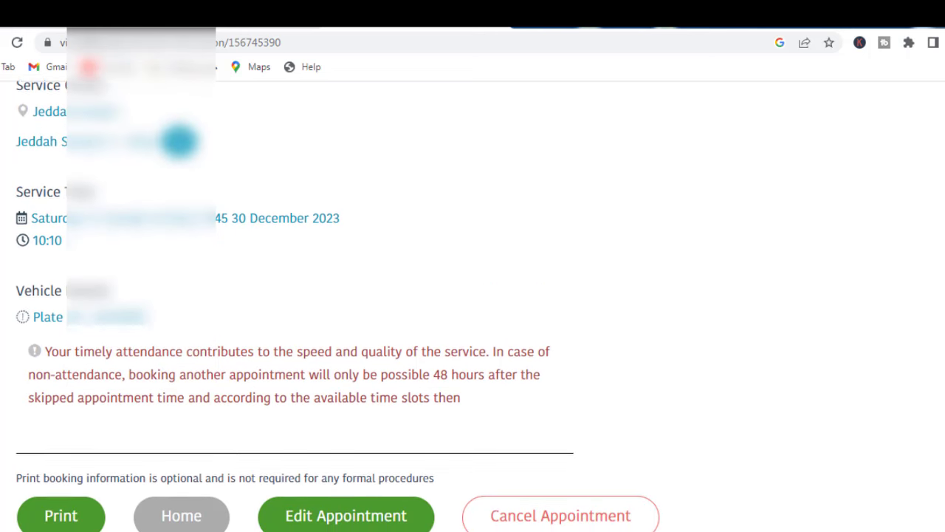